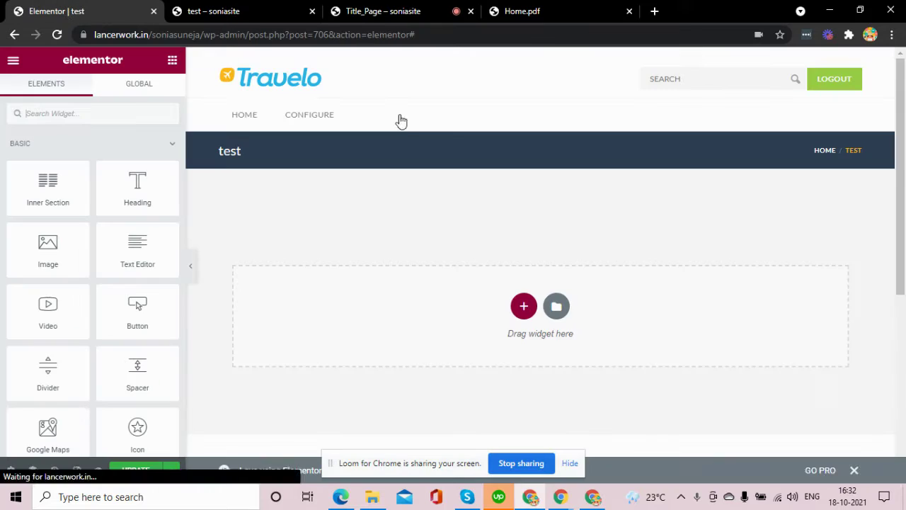
- Check the hero section layout in Home.pdf and add a single-column section to the test page
scroll(649, 376, "down", 1)
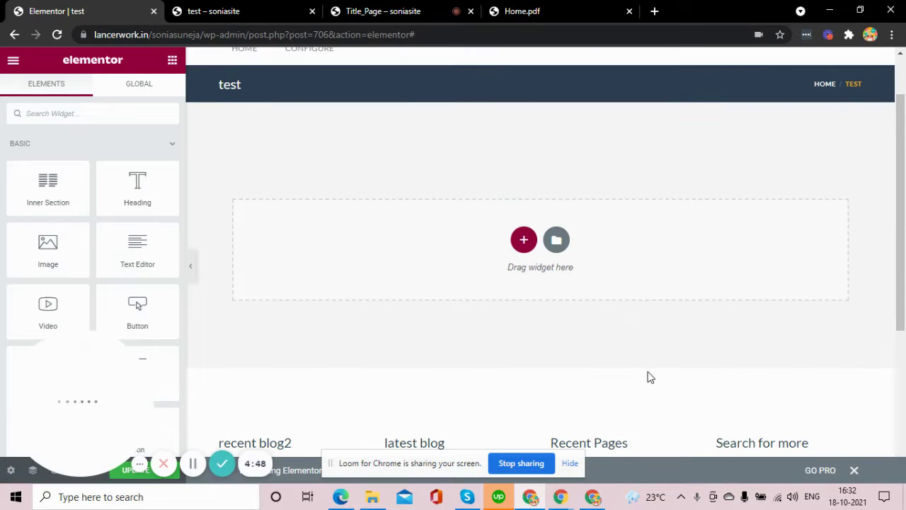
left_click(525, 242)
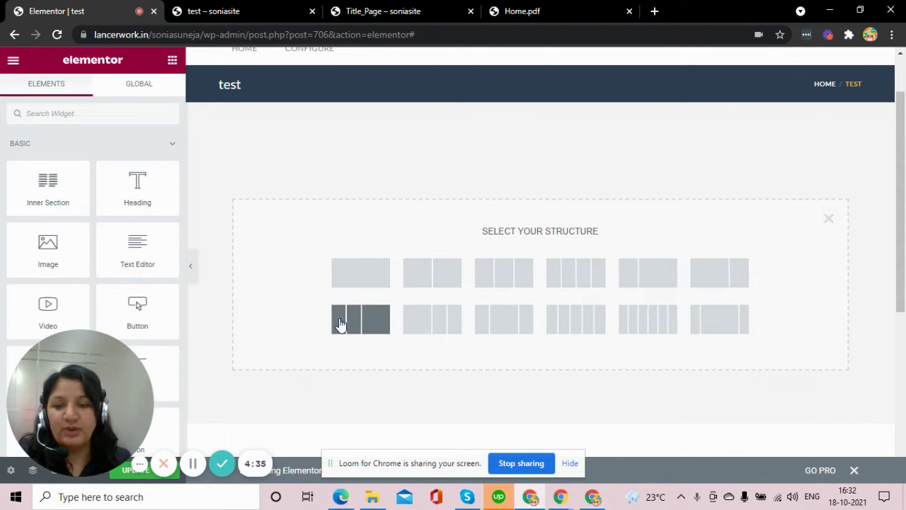
left_click(544, 12)
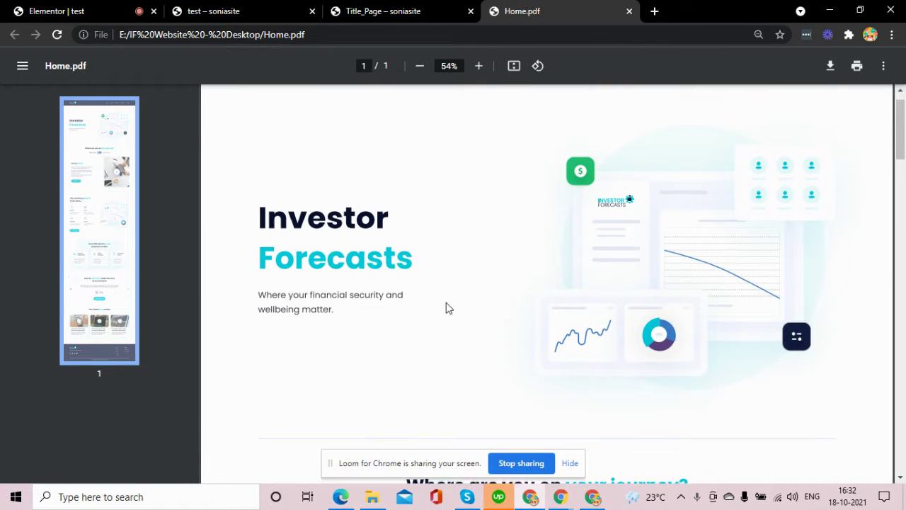
scroll(449, 303, "up", 1)
scroll(449, 303, "down", 1)
scroll(449, 303, "down", 1)
scroll(385, 263, "up", 2)
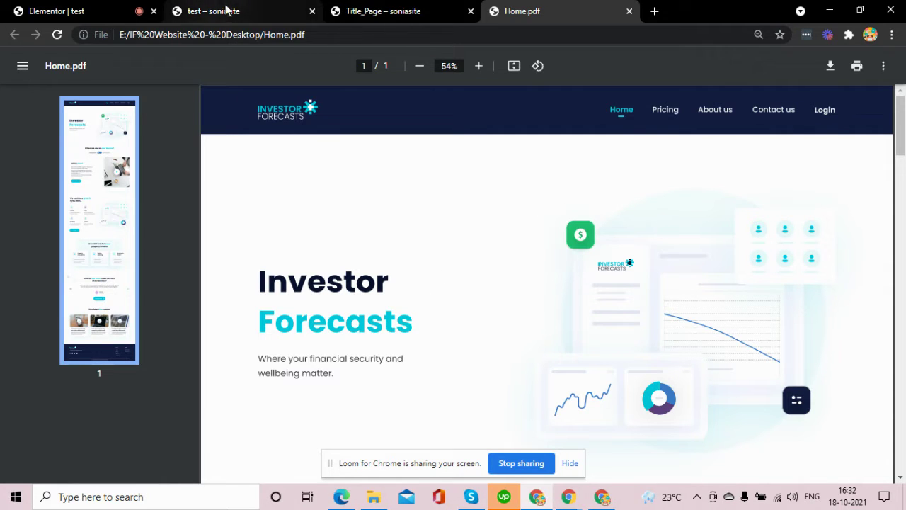
left_click(84, 10)
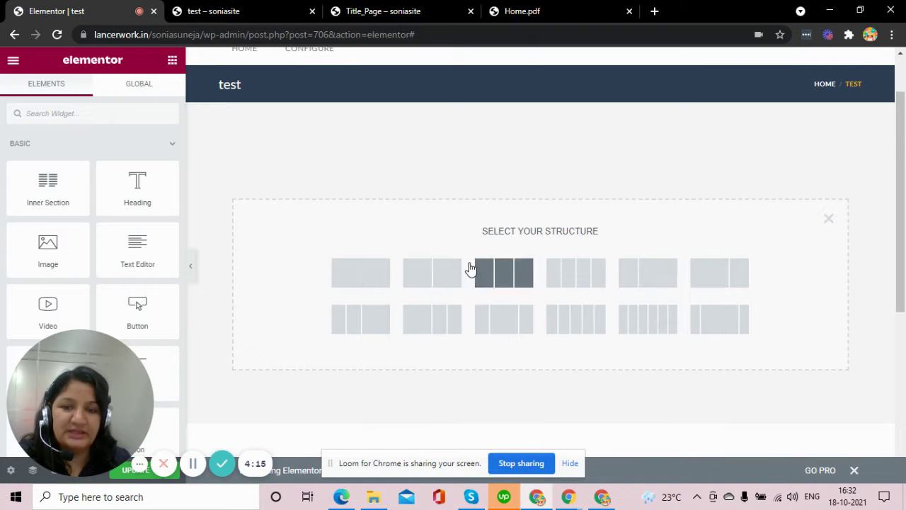
left_click(369, 280)
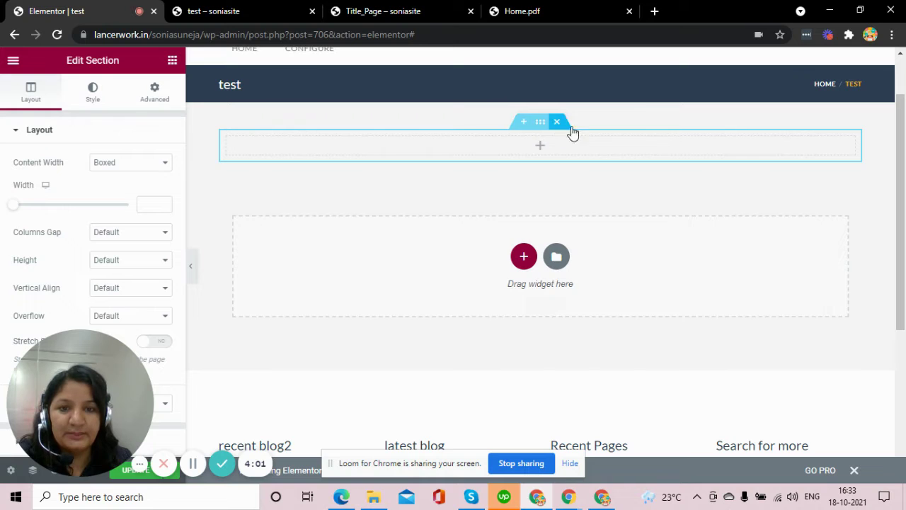
left_click(524, 126)
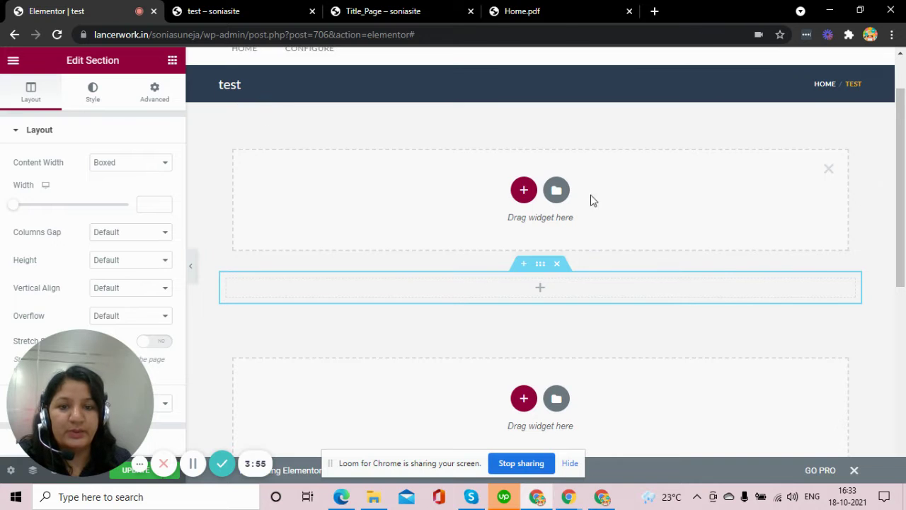
left_click(524, 192)
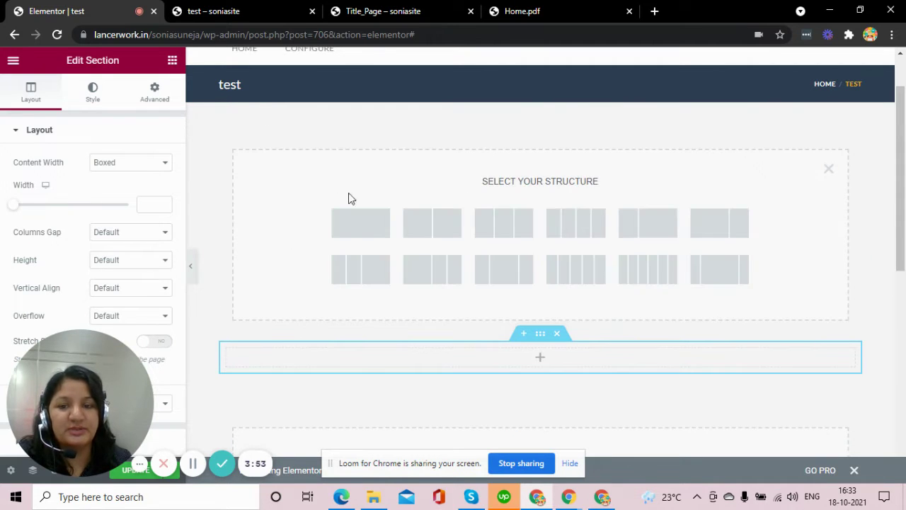
left_click(828, 167)
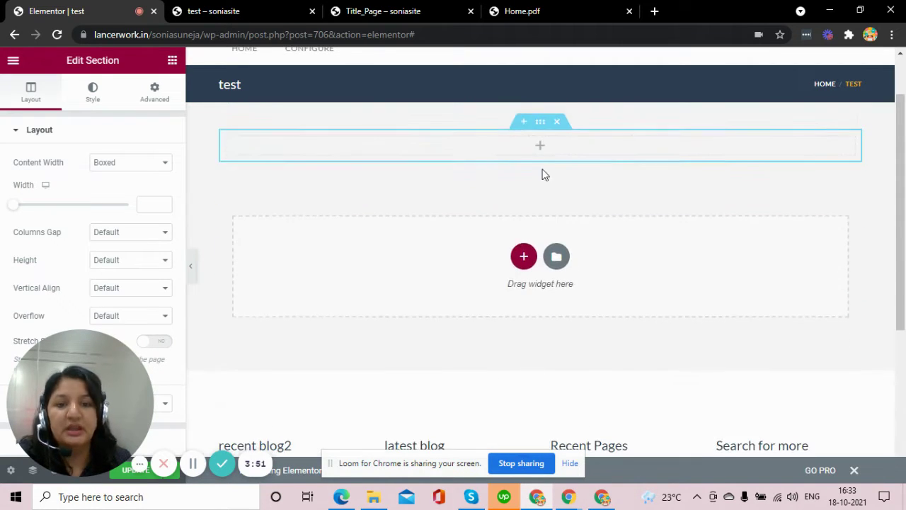
- Duplicate the new section's column so the section has two equal columns
right_click(542, 127)
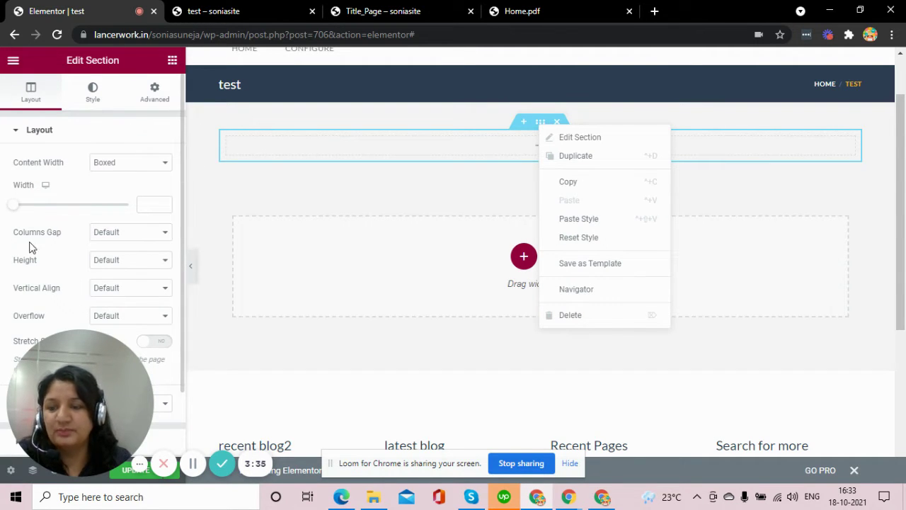
left_click(91, 103)
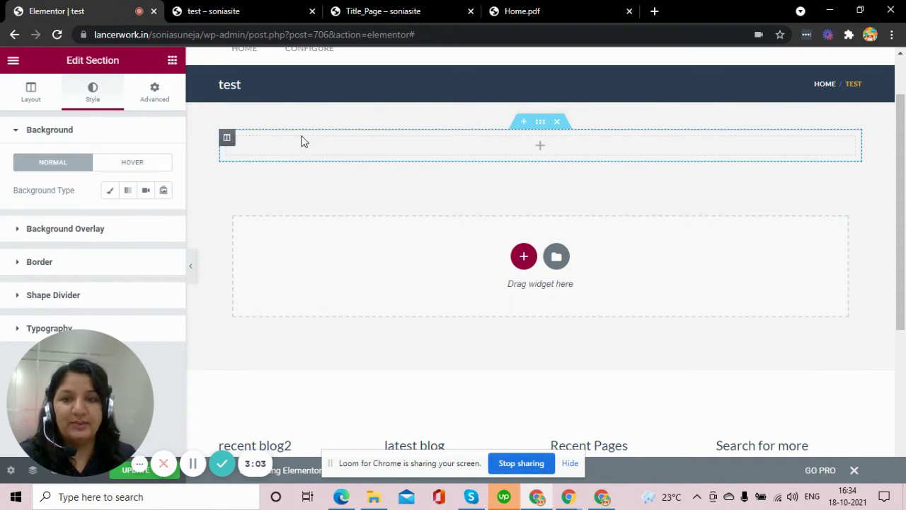
right_click(227, 141)
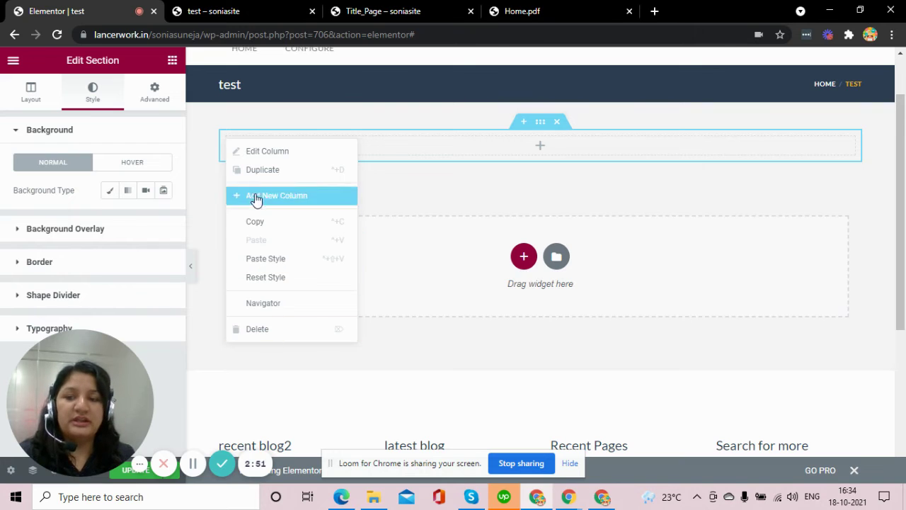
left_click(270, 172)
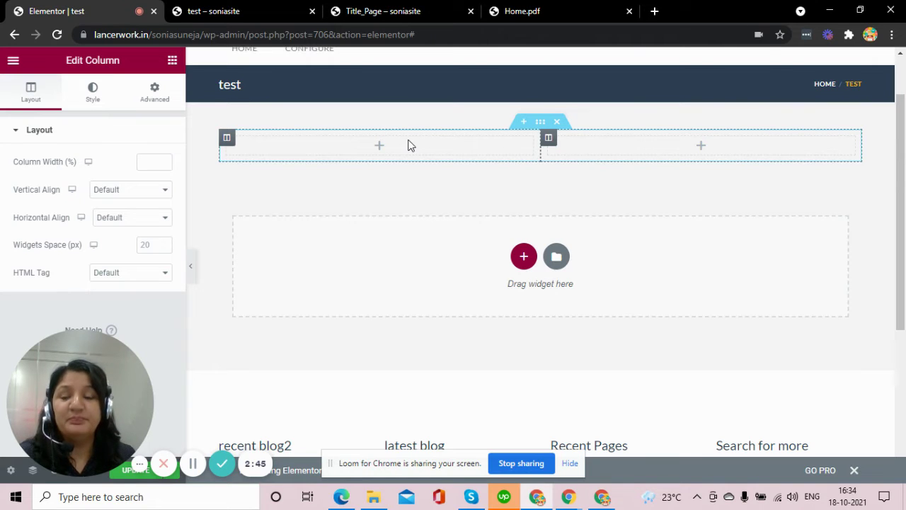
- Try an Inner Section widget in the section's first column and delete it
left_click(173, 61)
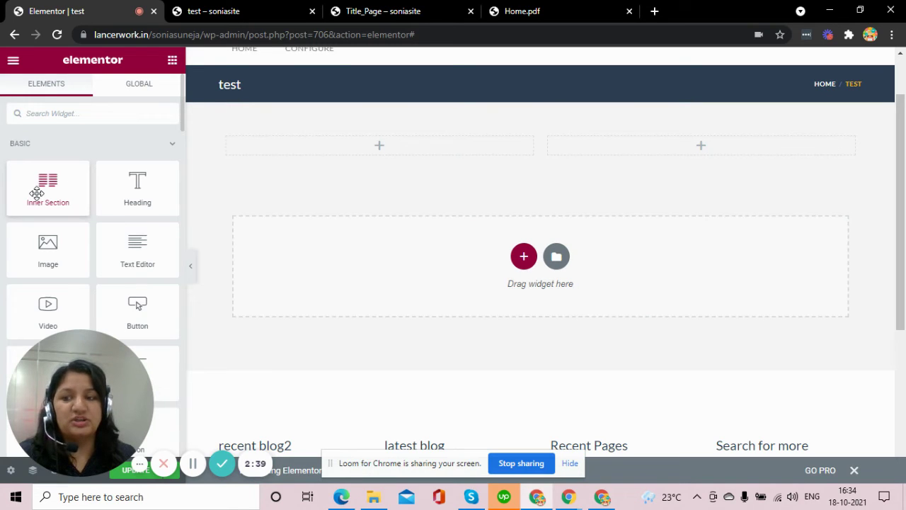
left_click_drag(38, 193, 396, 145)
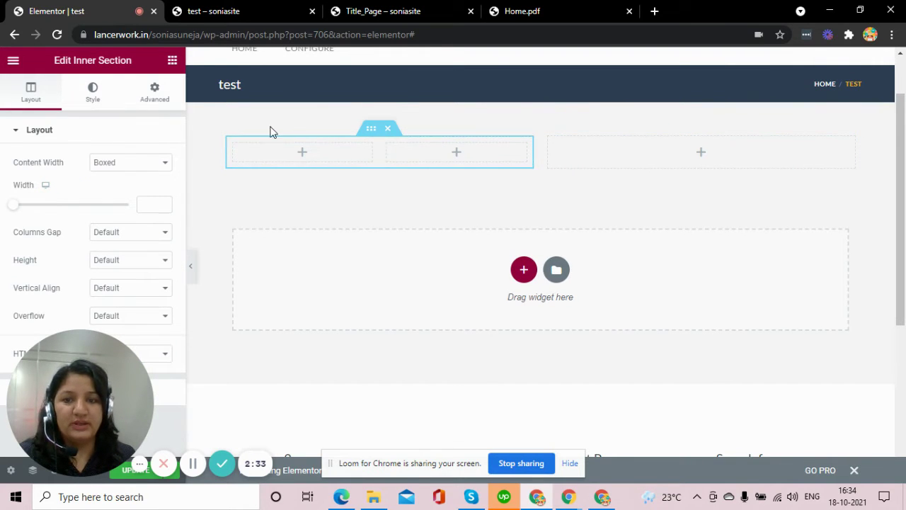
left_click(388, 131)
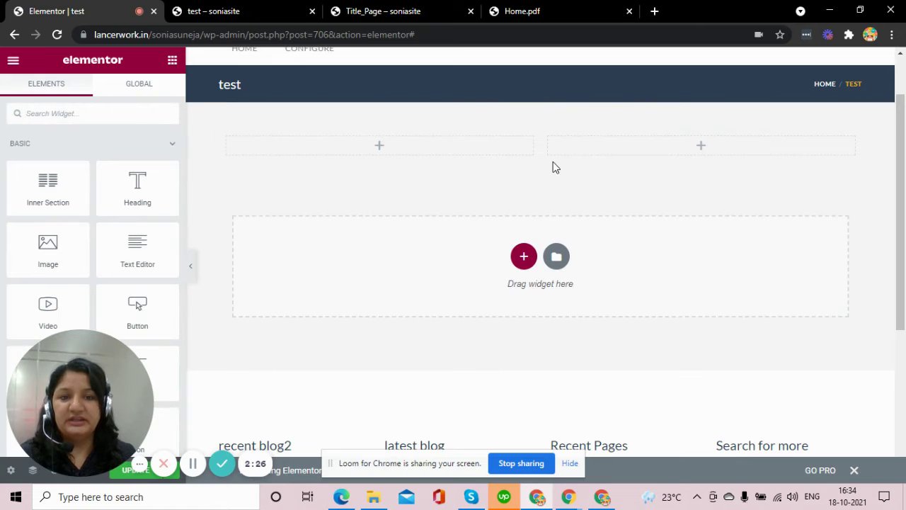
- Following the Home.pdf design, add a Heading to the first column with the title Investor<br><span style="color:#00c9dc;">Forecasts</span>
left_click(547, 20)
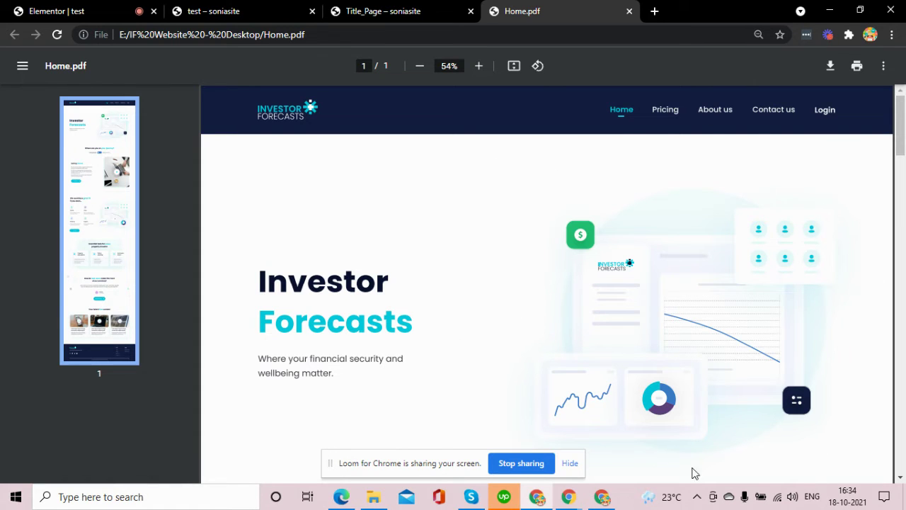
left_click(117, 11)
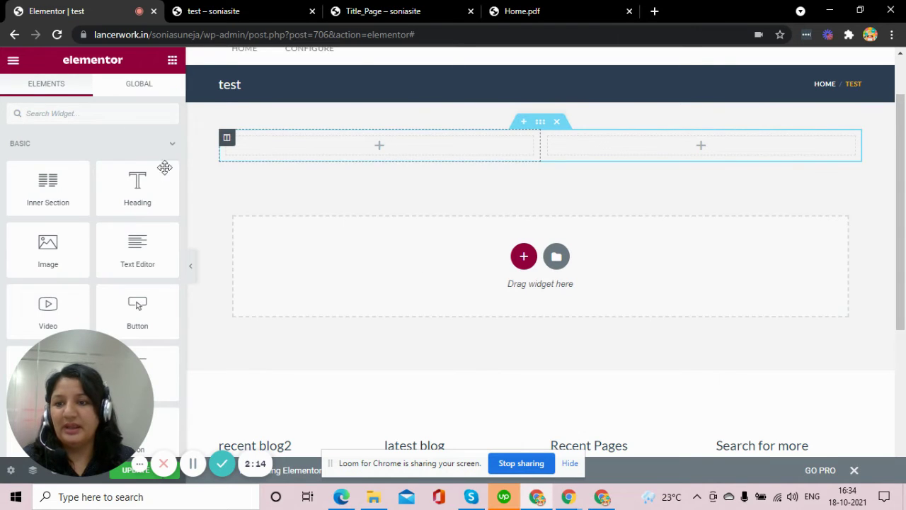
left_click_drag(125, 180, 350, 143)
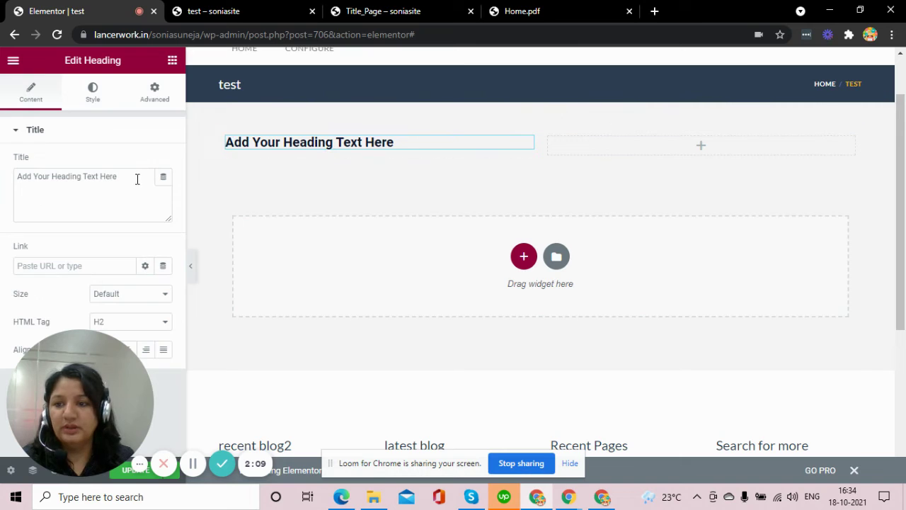
left_click_drag(135, 177, 7, 186)
type("Investor<br><span style=\"color:#00c9dc;\">Forecasts</span>")
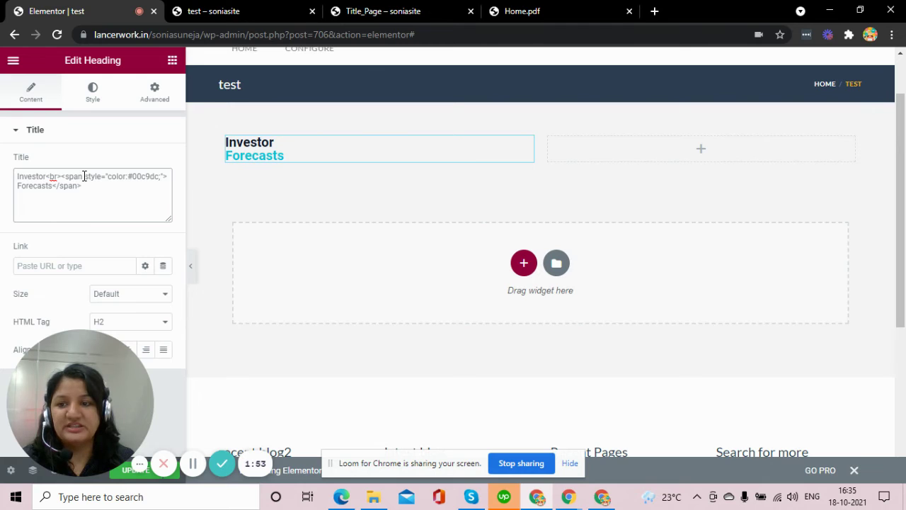
- Set the Investor Forecasts heading's font size to 50 px in its typography settings
left_click(86, 104)
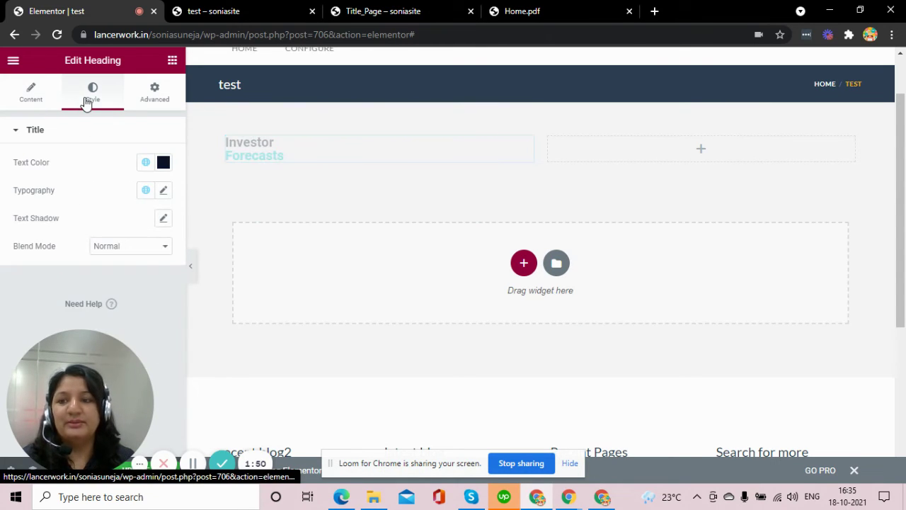
left_click(164, 192)
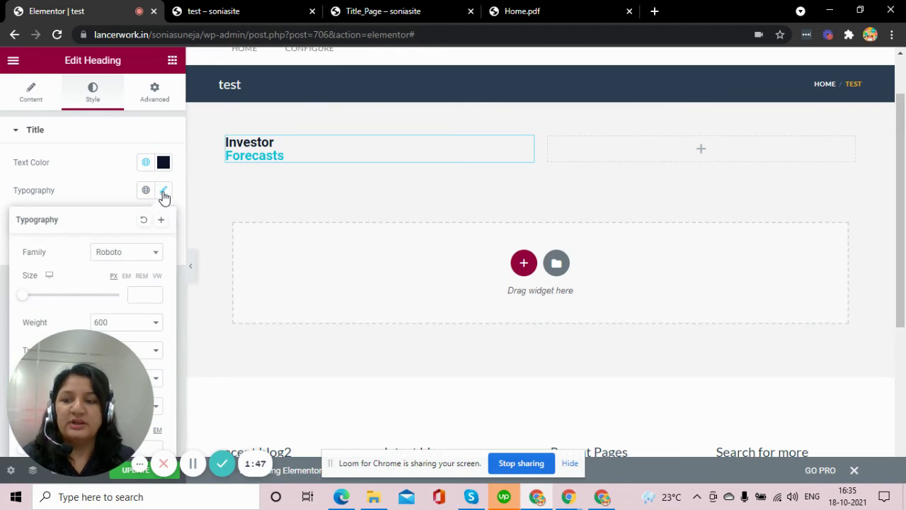
scroll(109, 254, "down", 1)
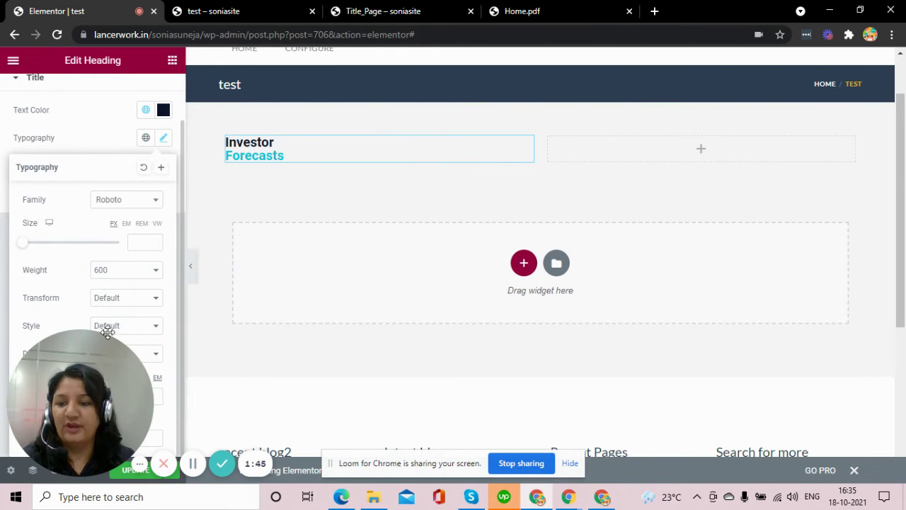
left_click_drag(107, 333, 575, 335)
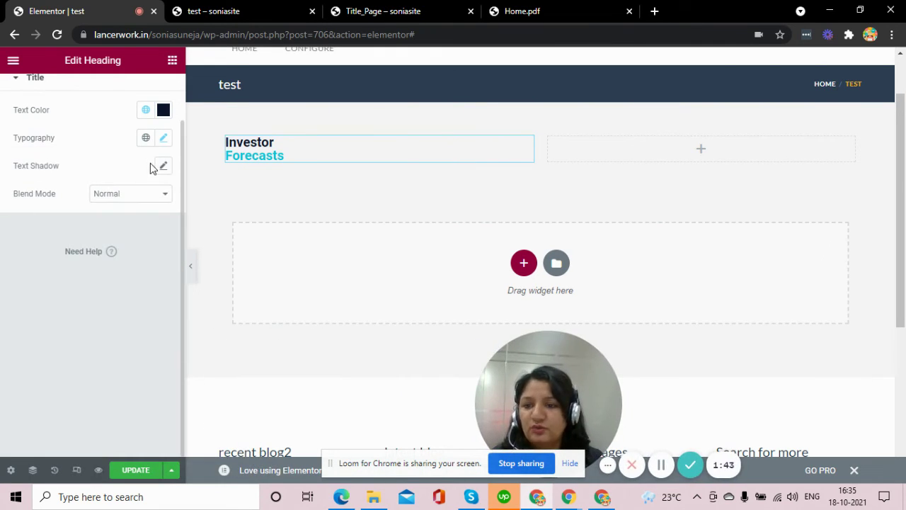
left_click(164, 139)
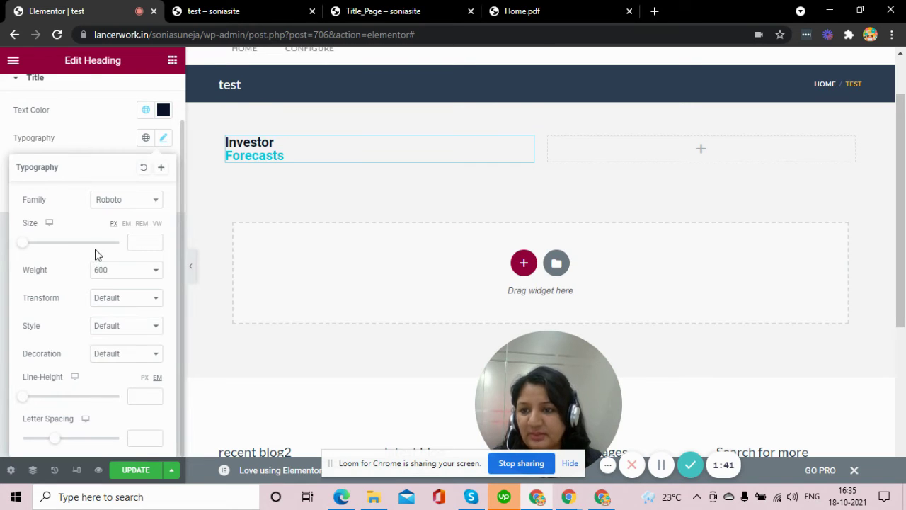
left_click(136, 242)
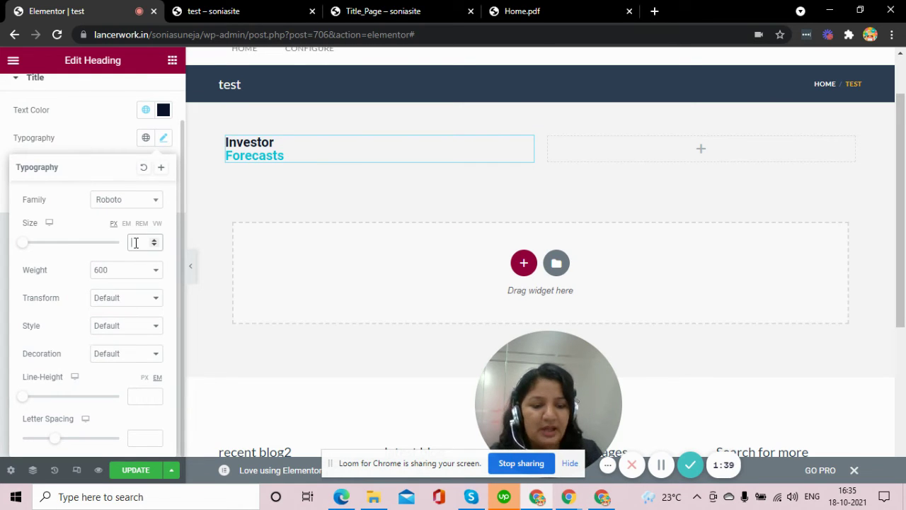
type("50")
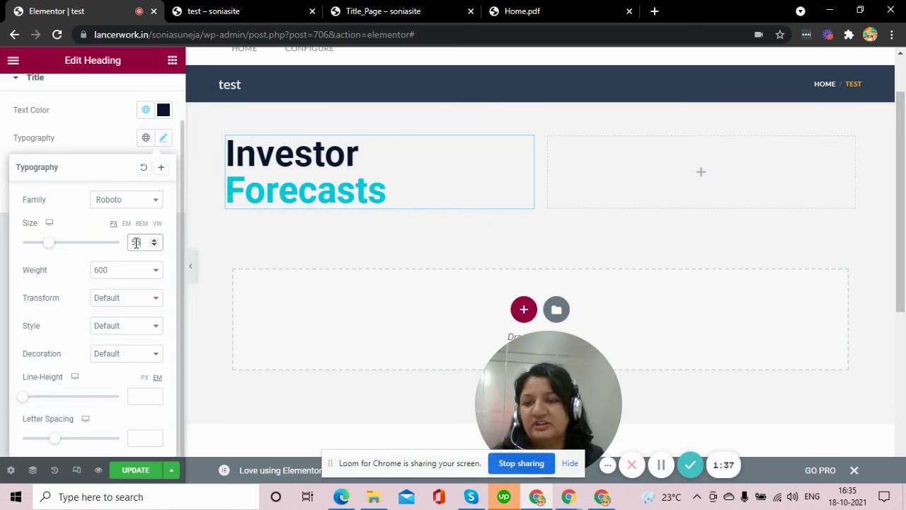
left_click(98, 132)
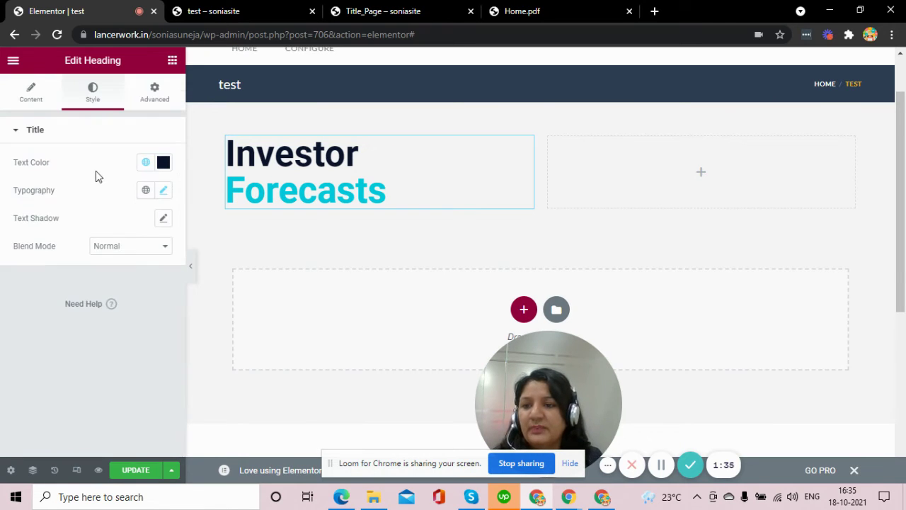
- Set the heading's padding to 100 px on all four sides
left_click(151, 95)
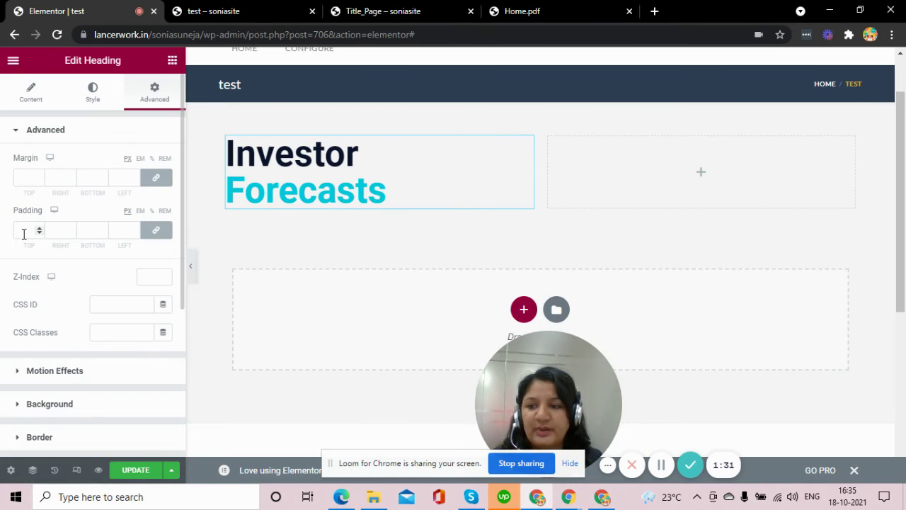
type("00")
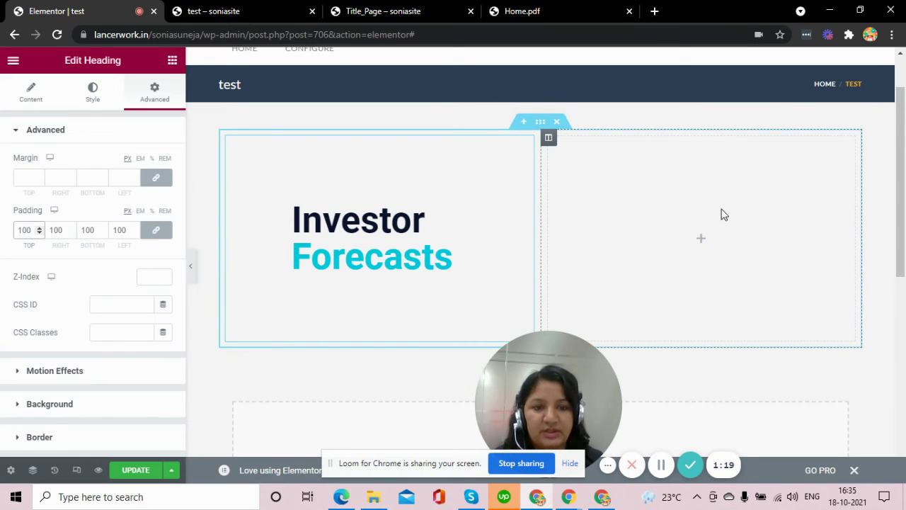
- Add an Image widget to the section's empty second column and open the media chooser for its image
left_click(702, 247)
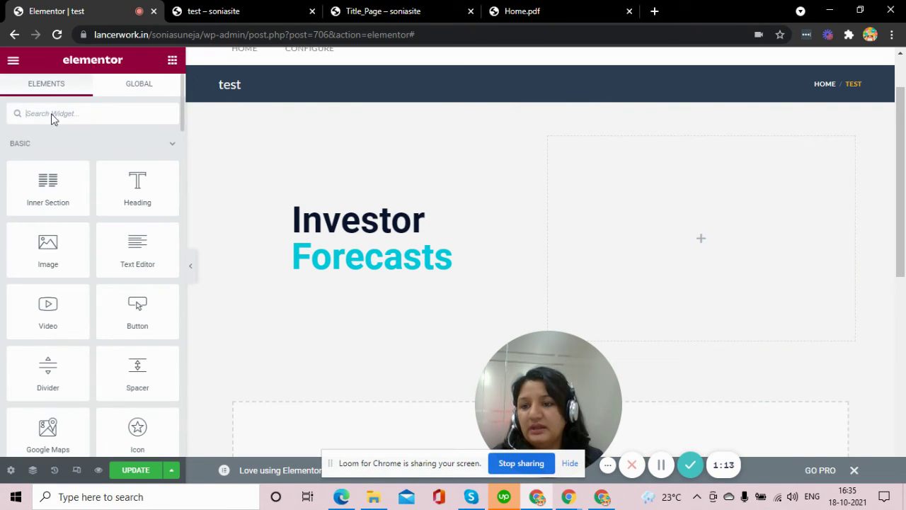
left_click_drag(45, 249, 730, 257)
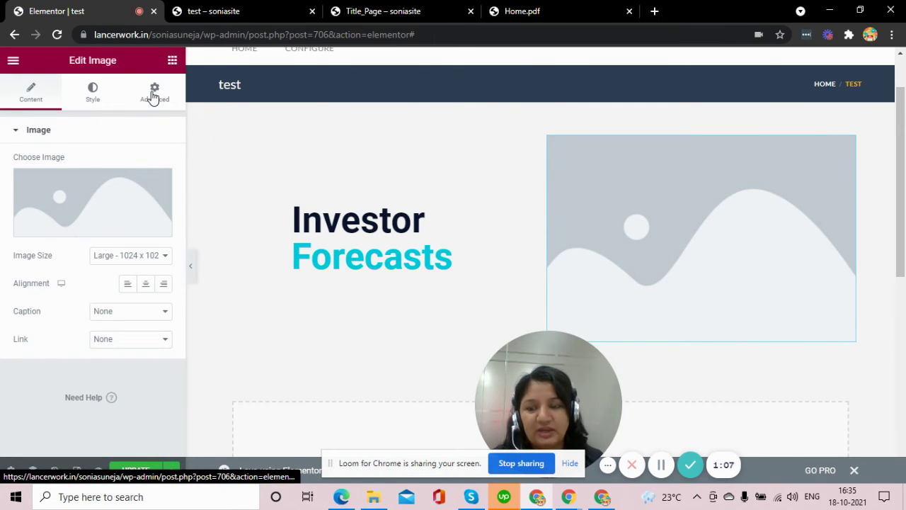
mouse_move(70, 220)
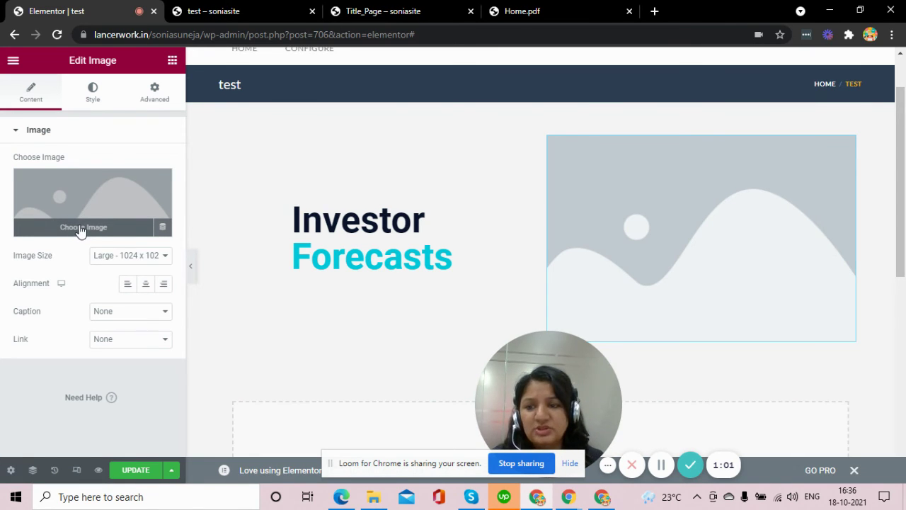
left_click(82, 228)
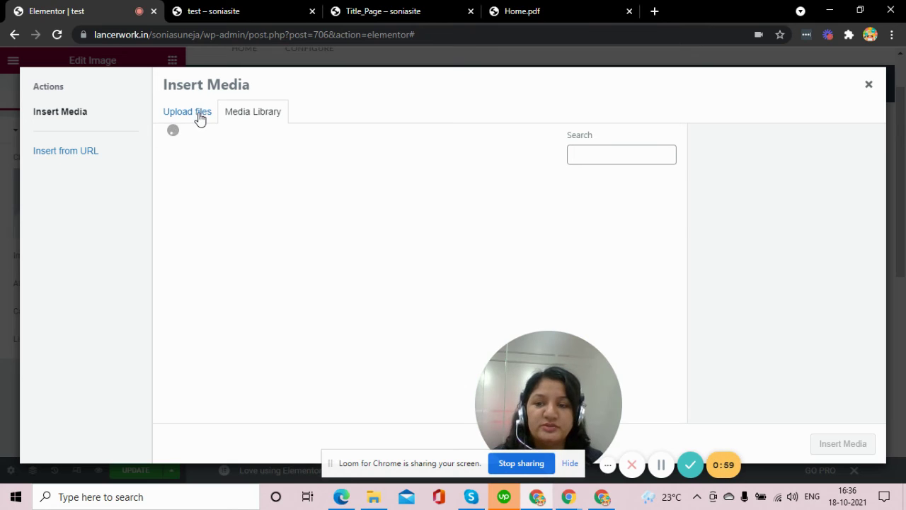
left_click(195, 113)
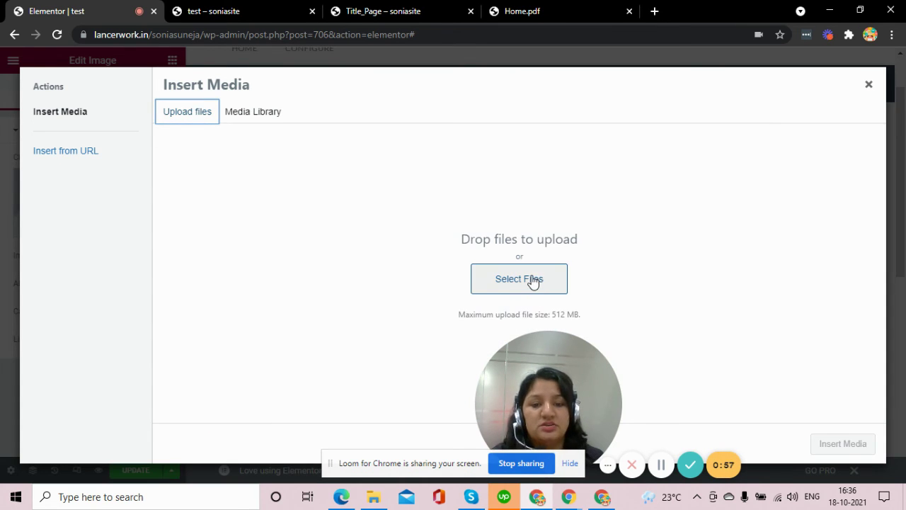
left_click(533, 280)
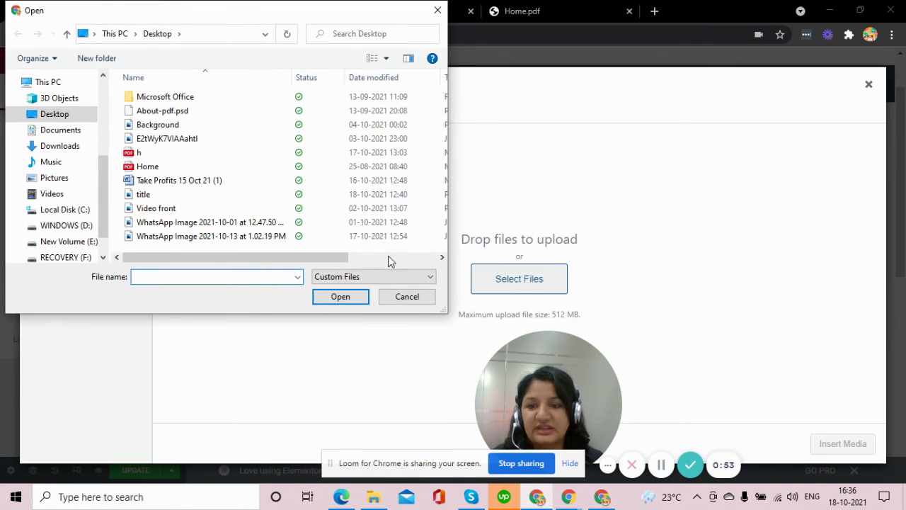
left_click(402, 298)
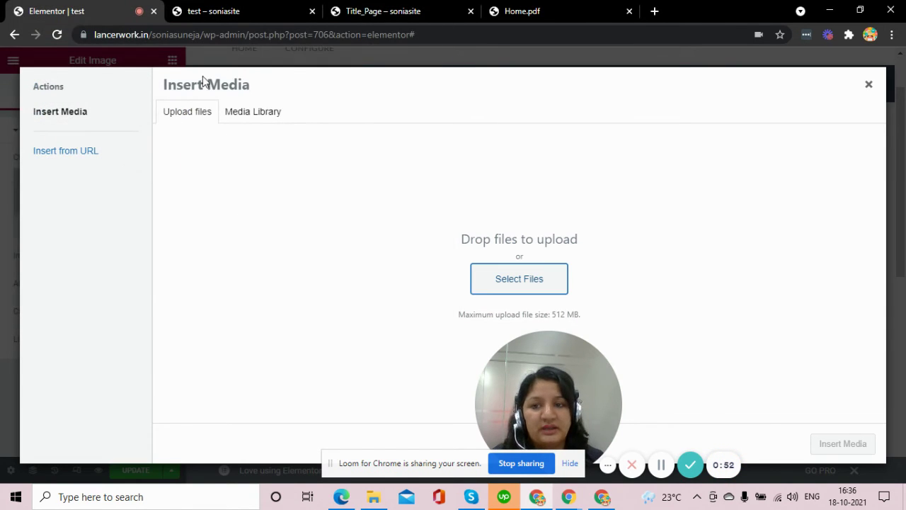
- Insert homepagetopimage.png from the Media Library into the Image widget
left_click(248, 113)
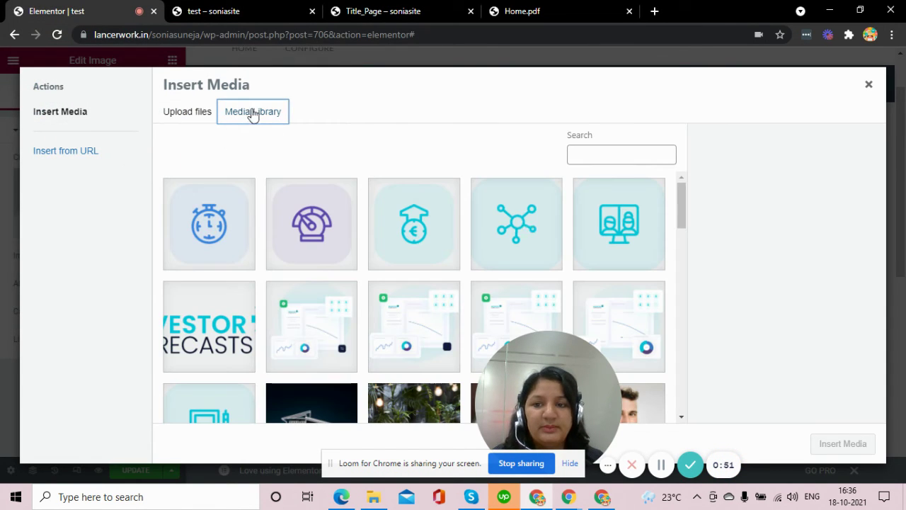
left_click(309, 336)
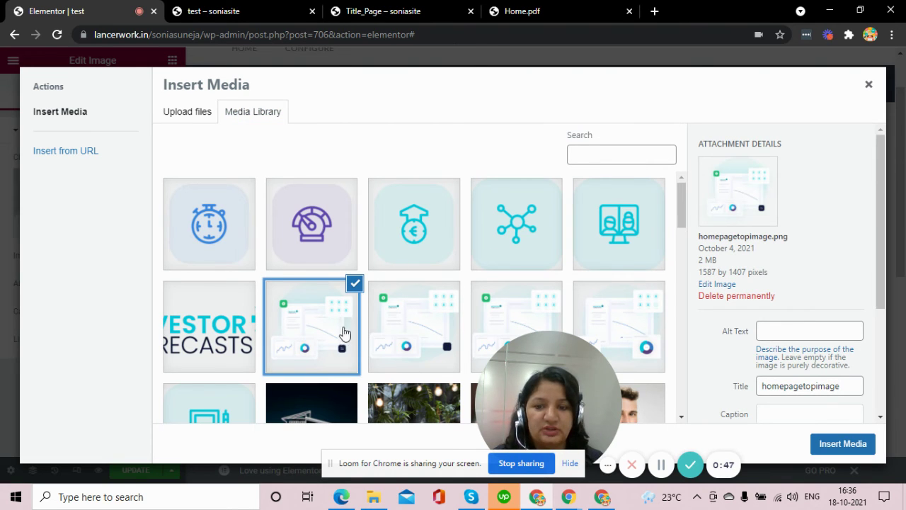
left_click(850, 442)
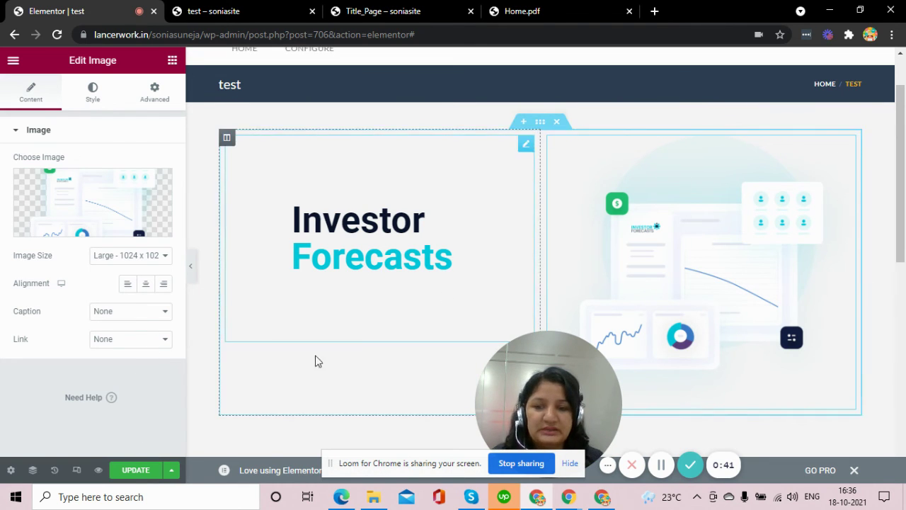
- Save the page update, check the heading and image section in the test page preview, and return to the editor
left_click(140, 473)
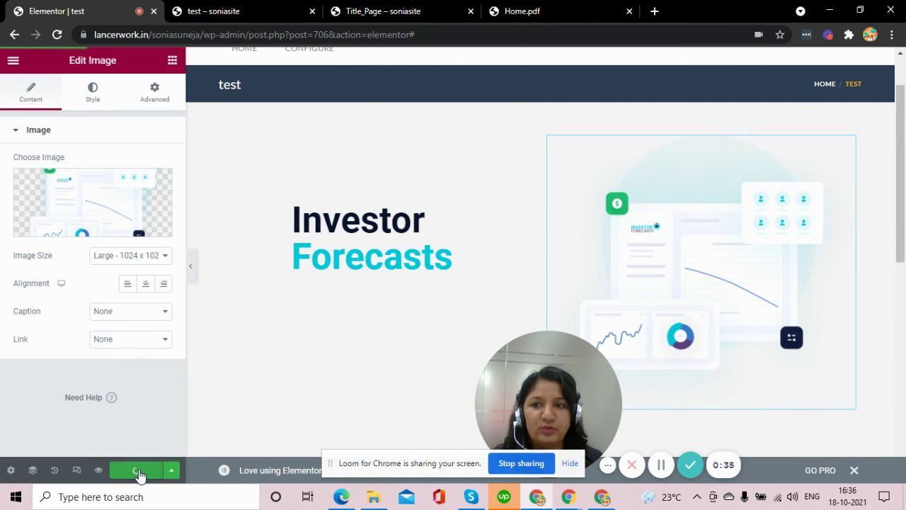
left_click(245, 14)
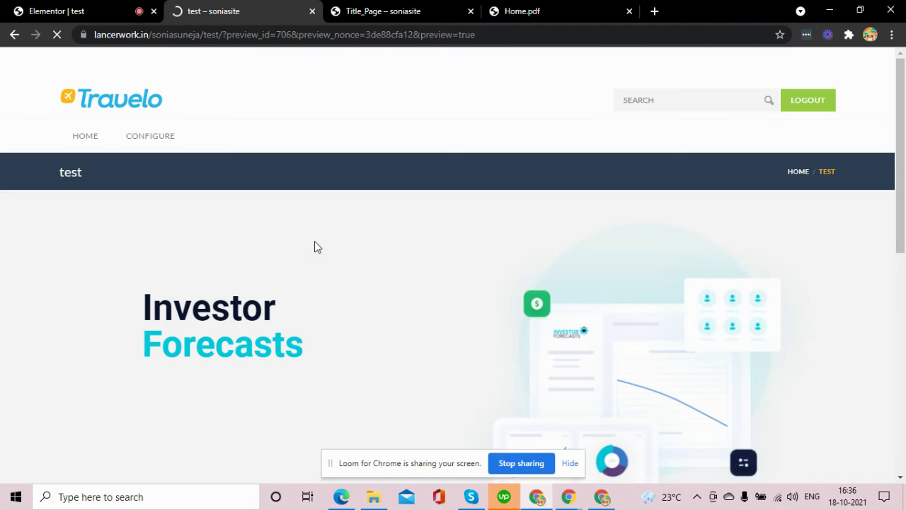
scroll(571, 236, "down", 2)
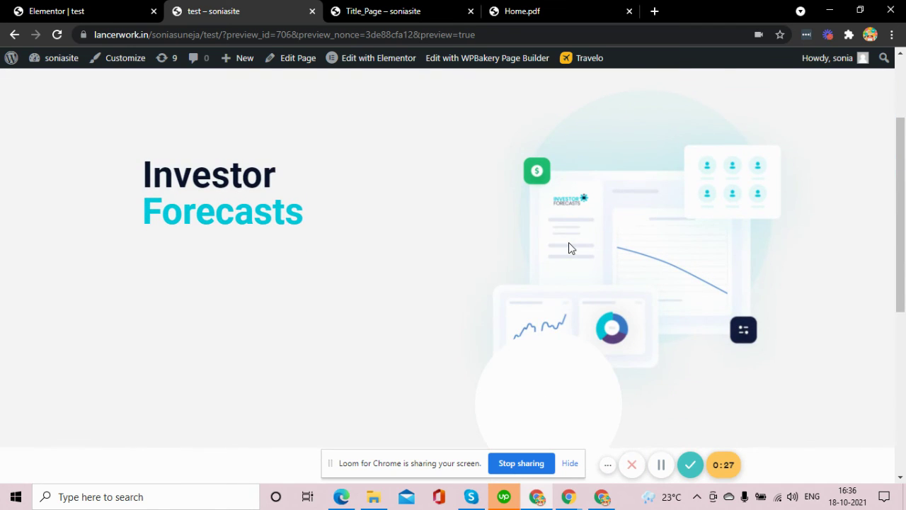
scroll(569, 247, "up", 1)
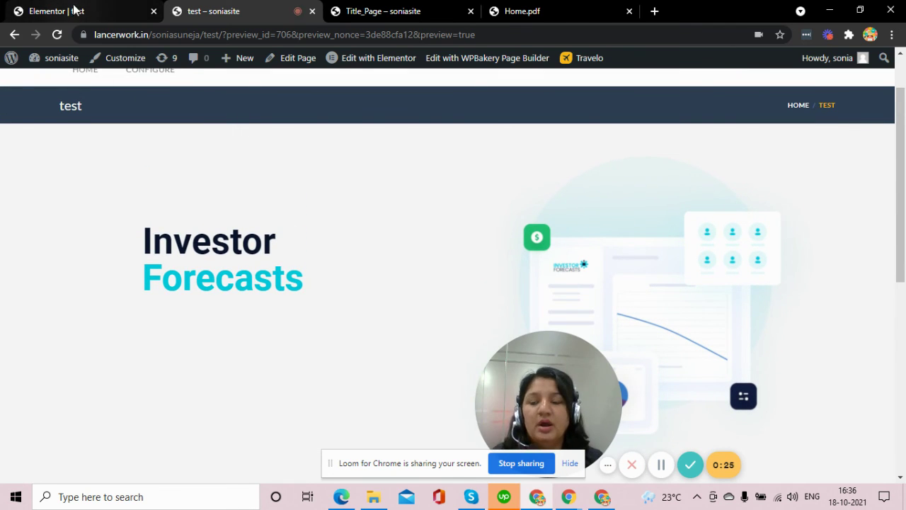
left_click(75, 10)
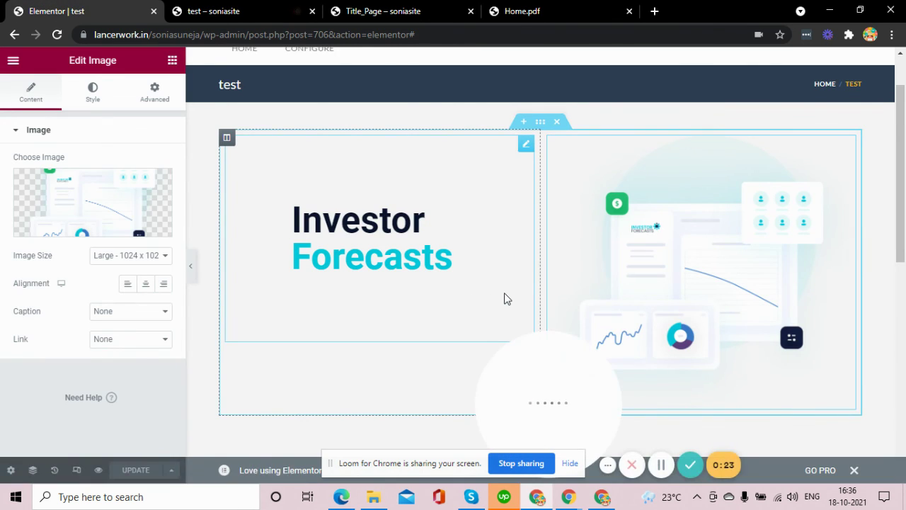